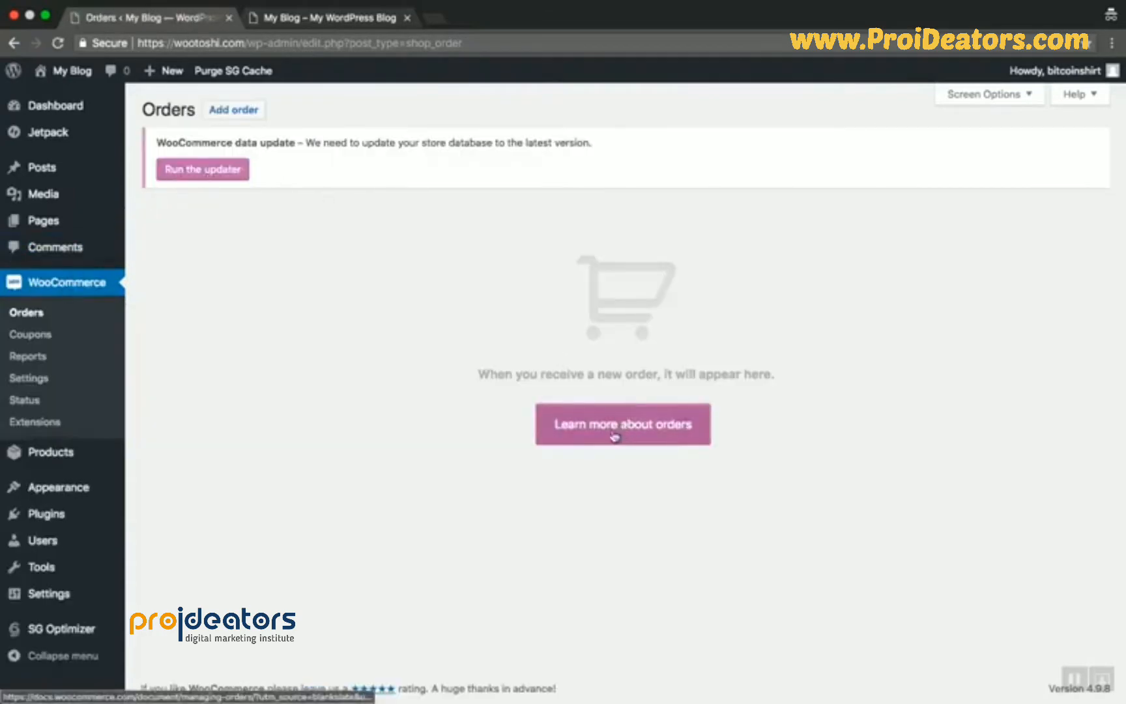
# Step: Run the WooCommerce database update, accepting the backup warning, and look through the general store settings
pyautogui.click(189, 172)
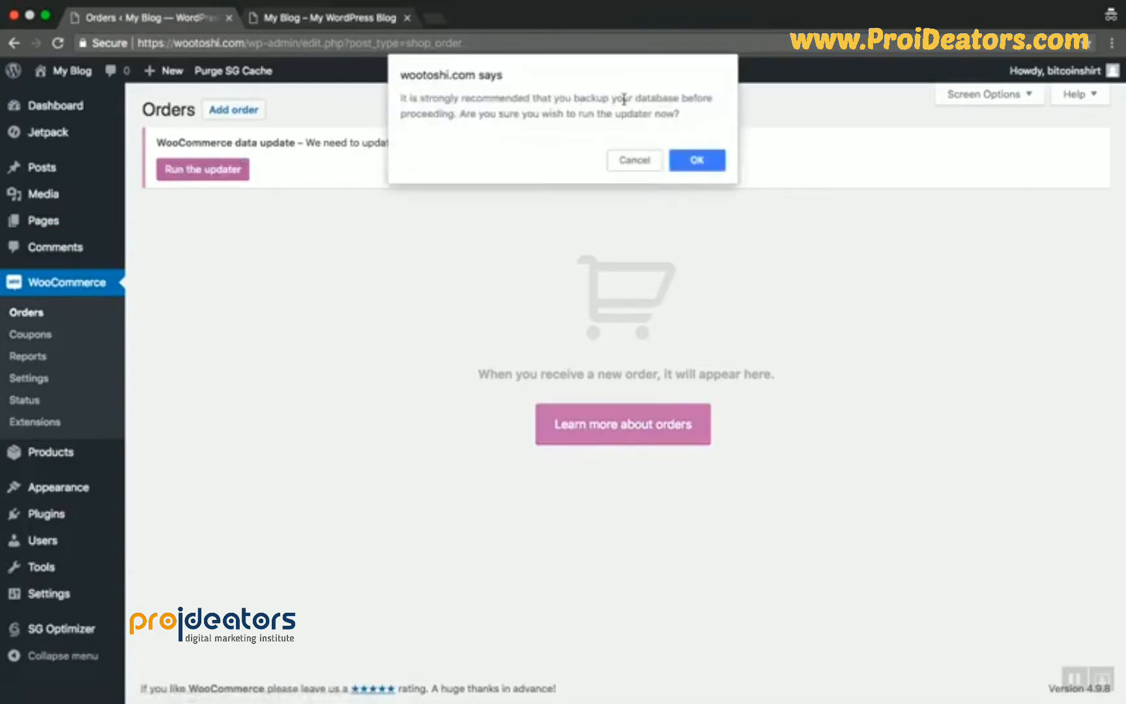
pyautogui.click(692, 160)
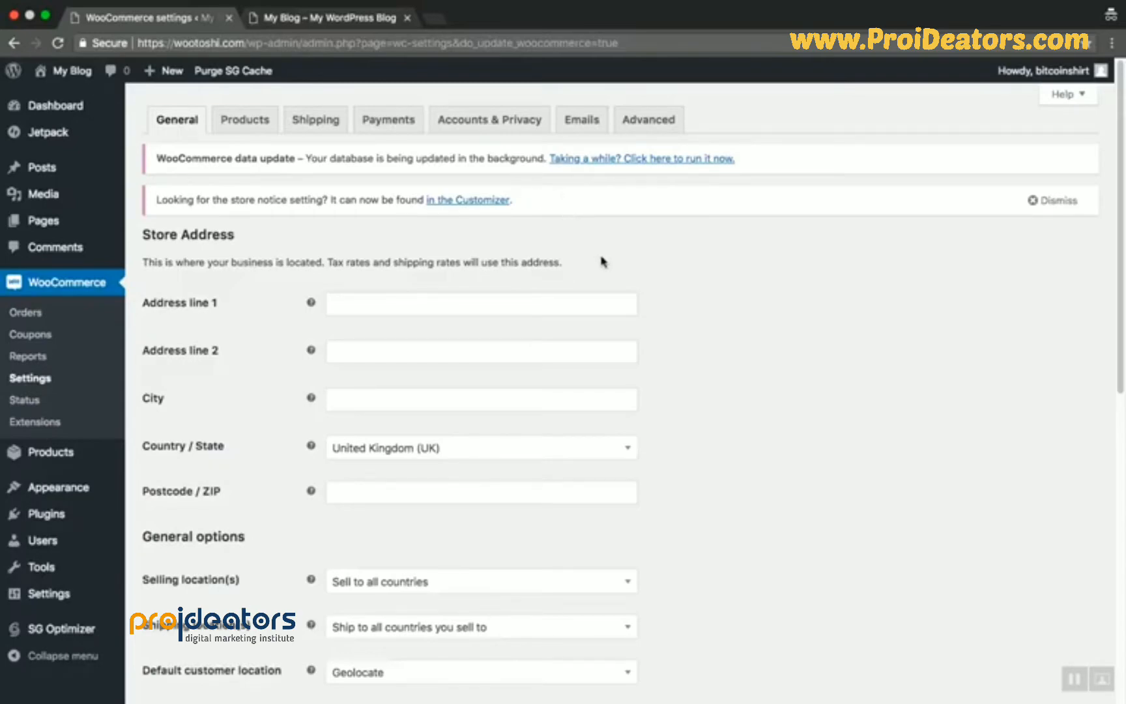
pyautogui.scroll(-5, 601, 261)
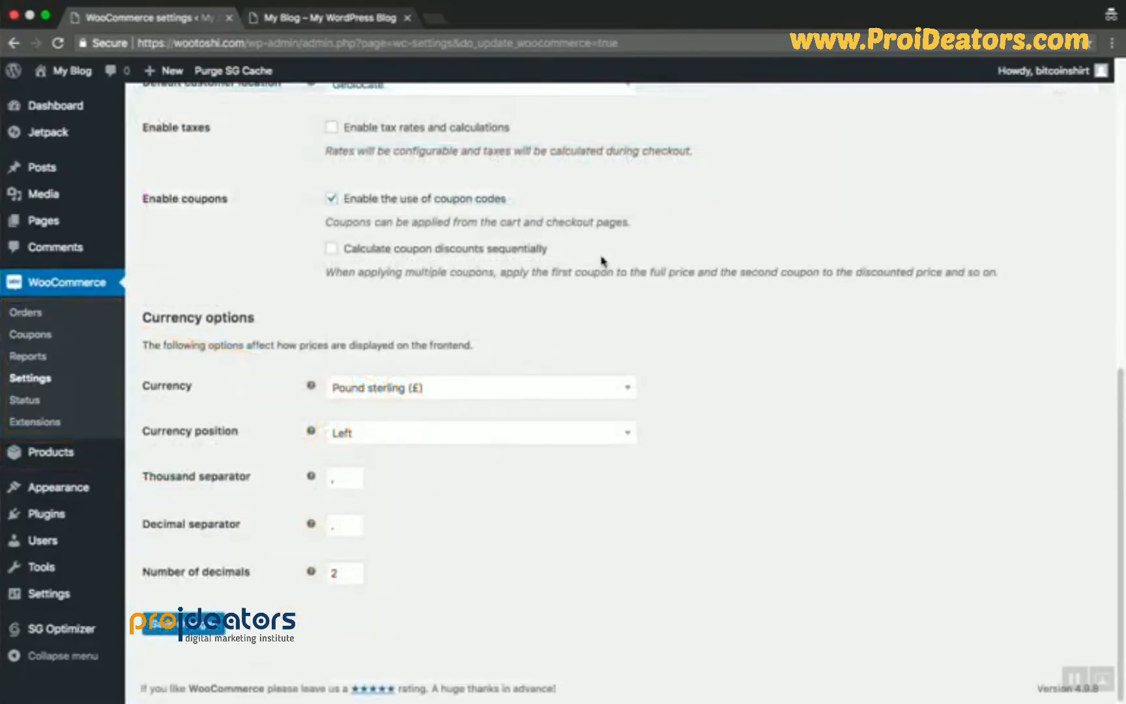
pyautogui.scroll(7, 603, 259)
pyautogui.scroll(2, 603, 261)
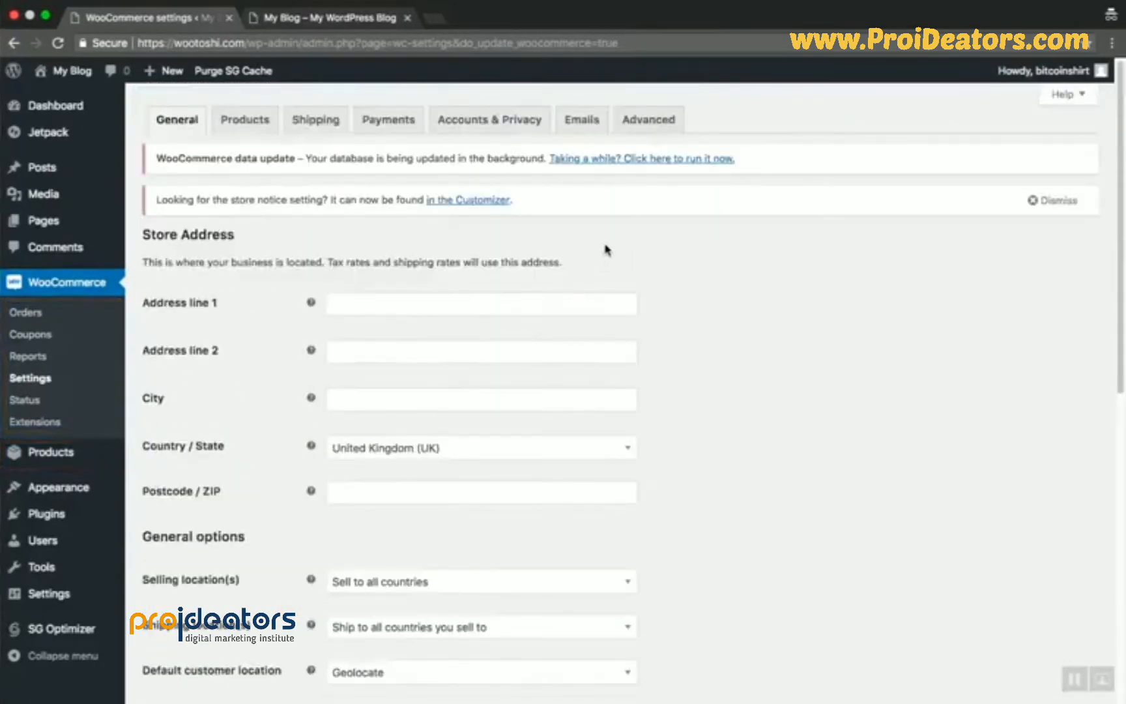
# Step: Enter the store's street address in address line 1, leaving the second address line empty
pyautogui.moveTo(311, 303)
pyautogui.click(363, 314)
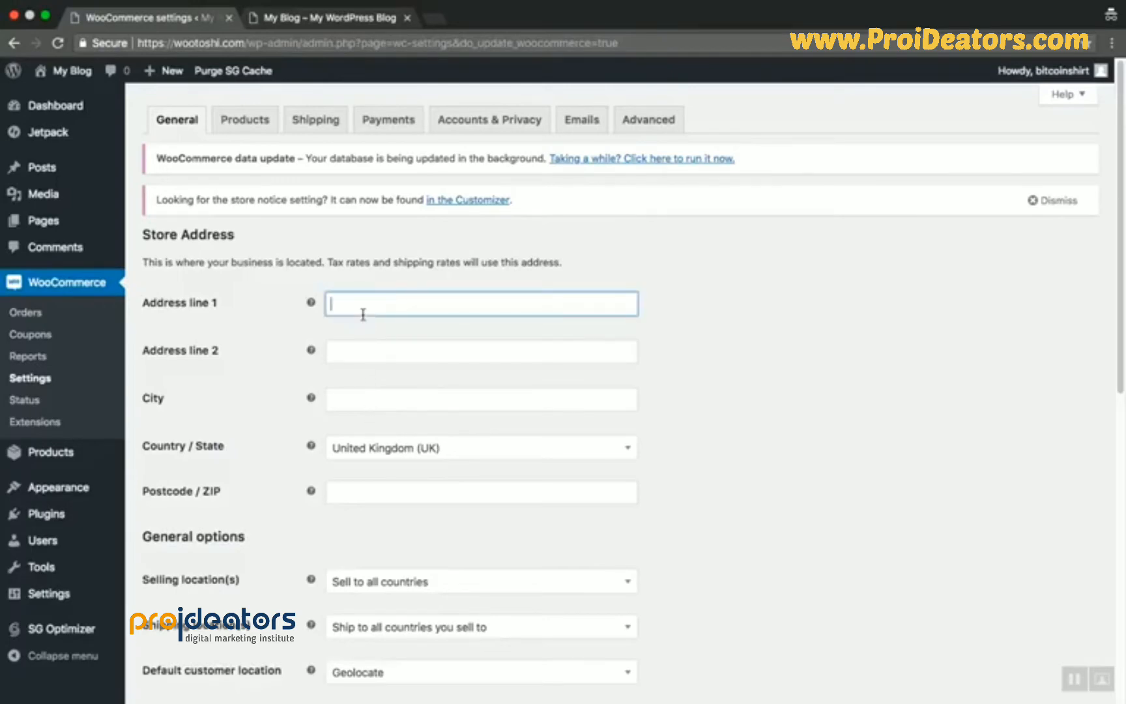
pyautogui.write('Satoshi Street 2100')
pyautogui.press('BackSpace')
pyautogui.press('BackSpace')
pyautogui.press('BackSpace')
pyautogui.click(440, 359)
# Step: Fill in the city and postcode of the store address
pyautogui.click(412, 399)
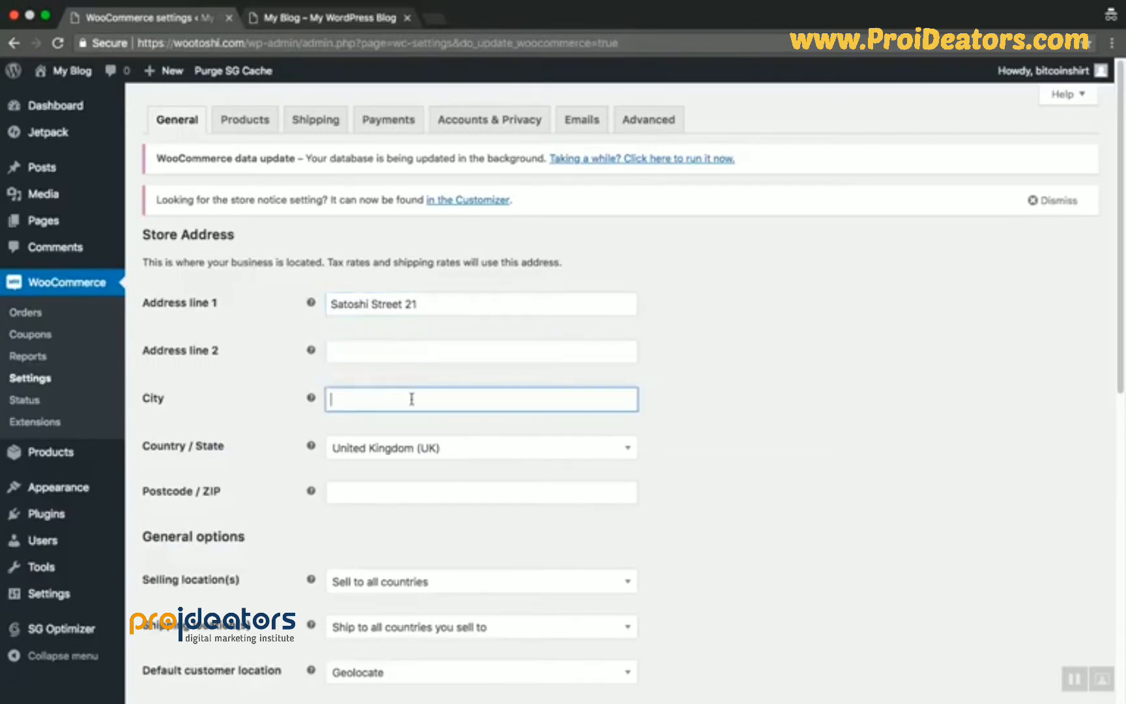
pyautogui.write('Bitcoin City')
pyautogui.press('Tab')
pyautogui.press('Tab')
pyautogui.write('21000000')
# Step: Look through the available choices for the shipping locations and selling locations in the general options
pyautogui.scroll(-2, 716, 350)
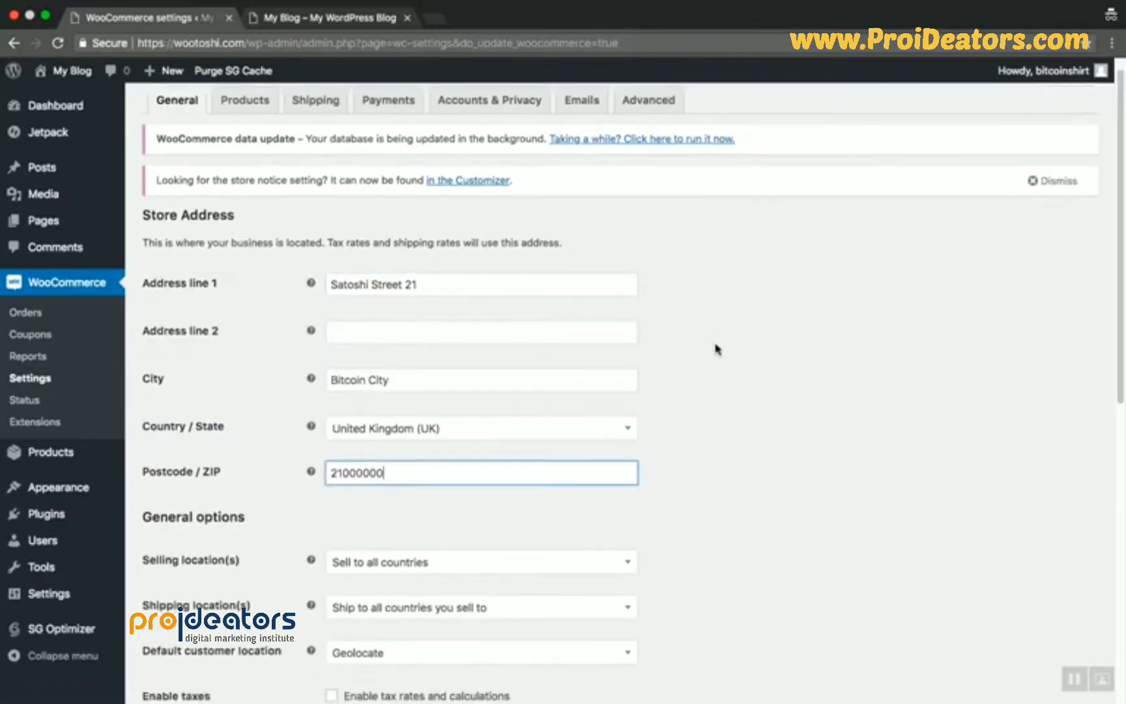
pyautogui.scroll(-1, 656, 405)
pyautogui.scroll(-1, 579, 463)
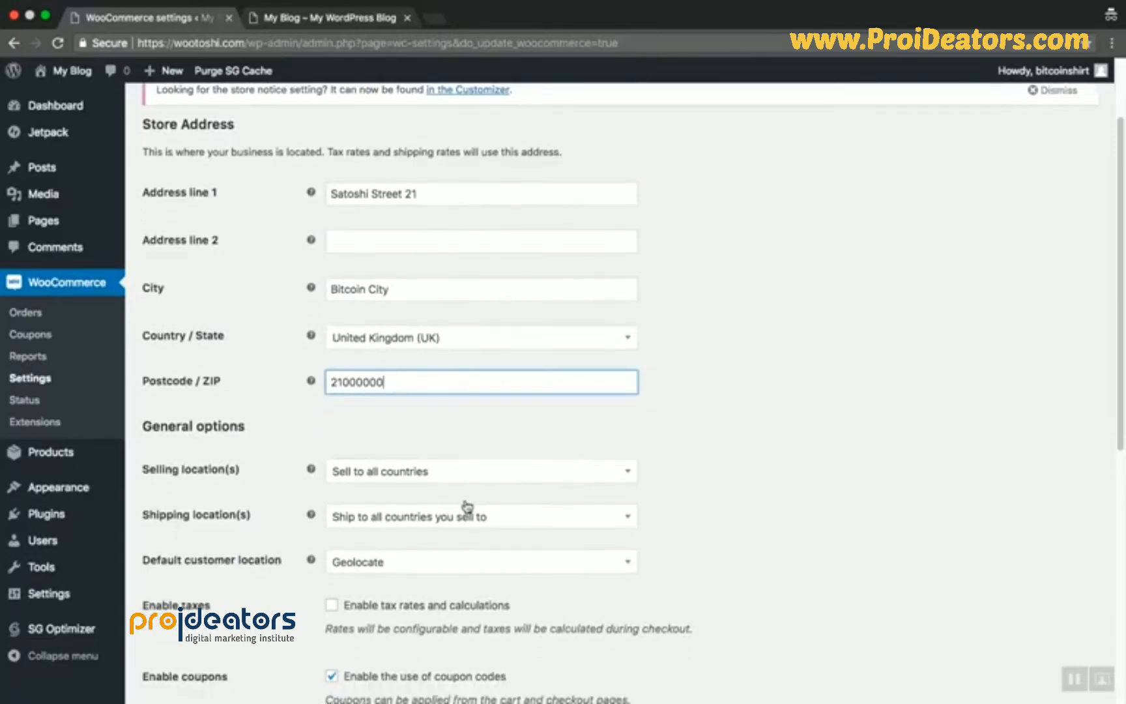
pyautogui.click(443, 517)
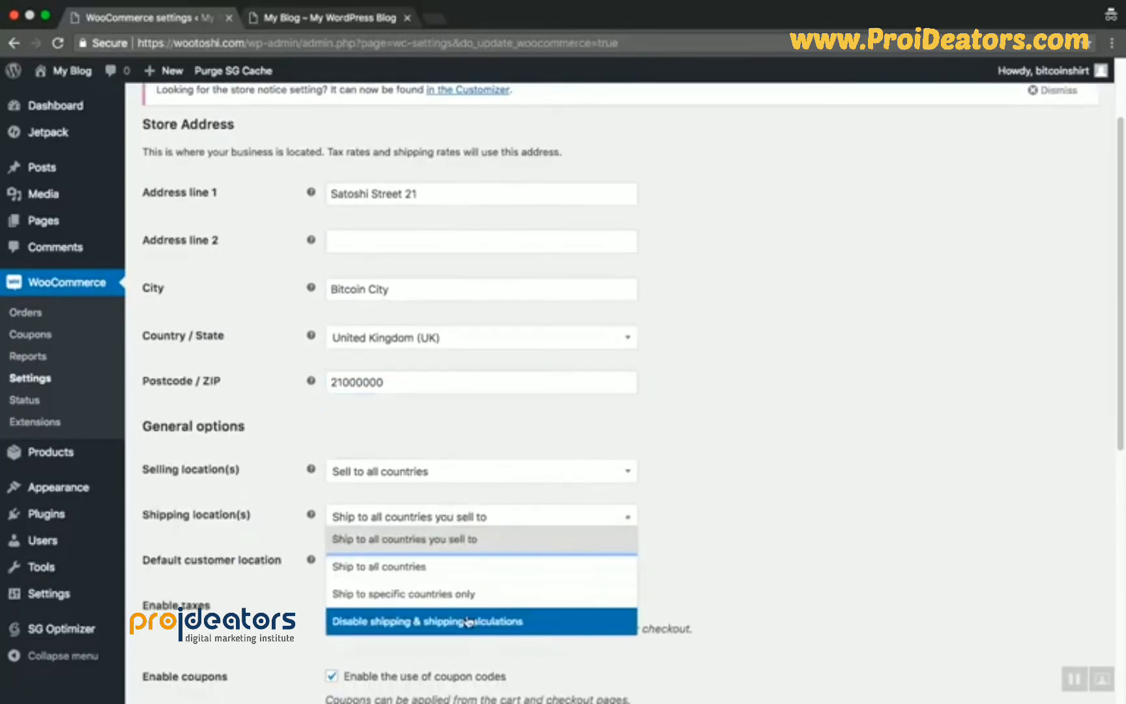
pyautogui.click(433, 472)
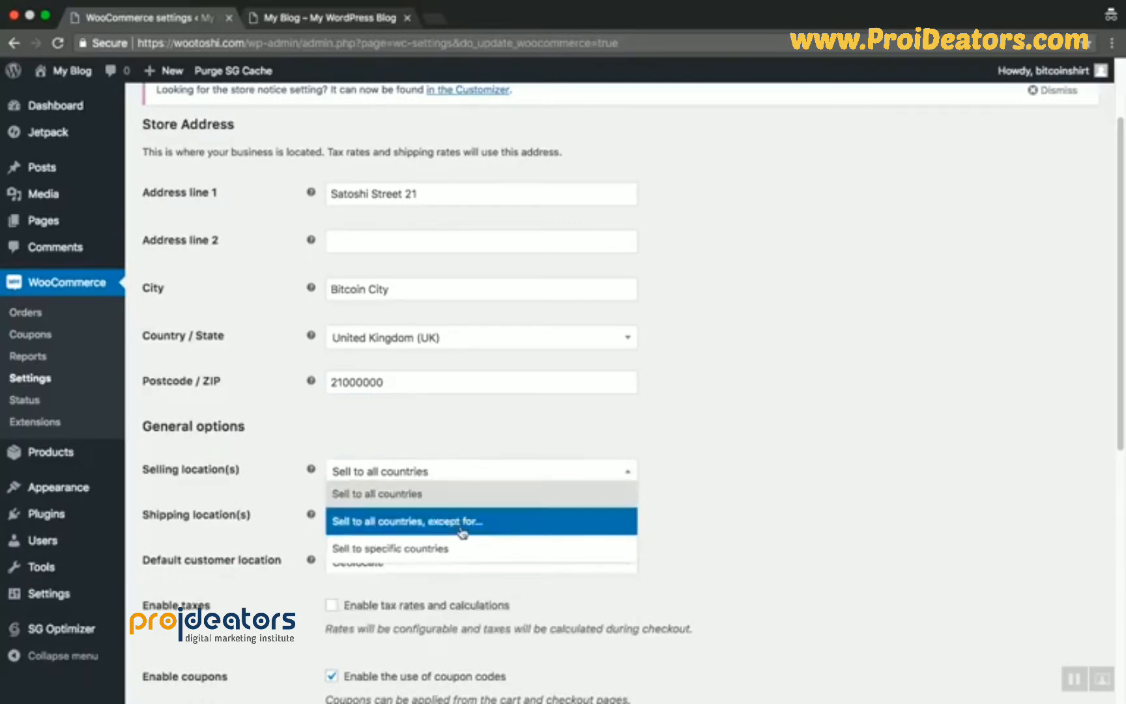
pyautogui.click(795, 352)
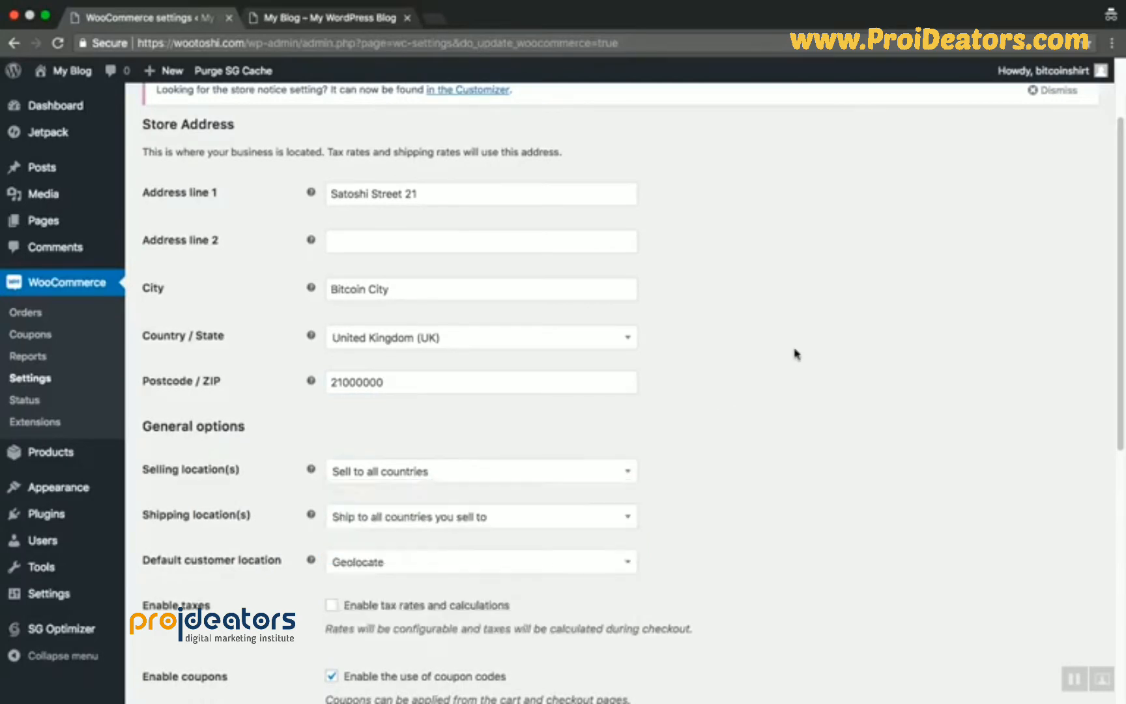
# Step: Set the store currency to United States (US) dollar ($)
pyautogui.scroll(-1, 754, 363)
pyautogui.scroll(-5, 754, 363)
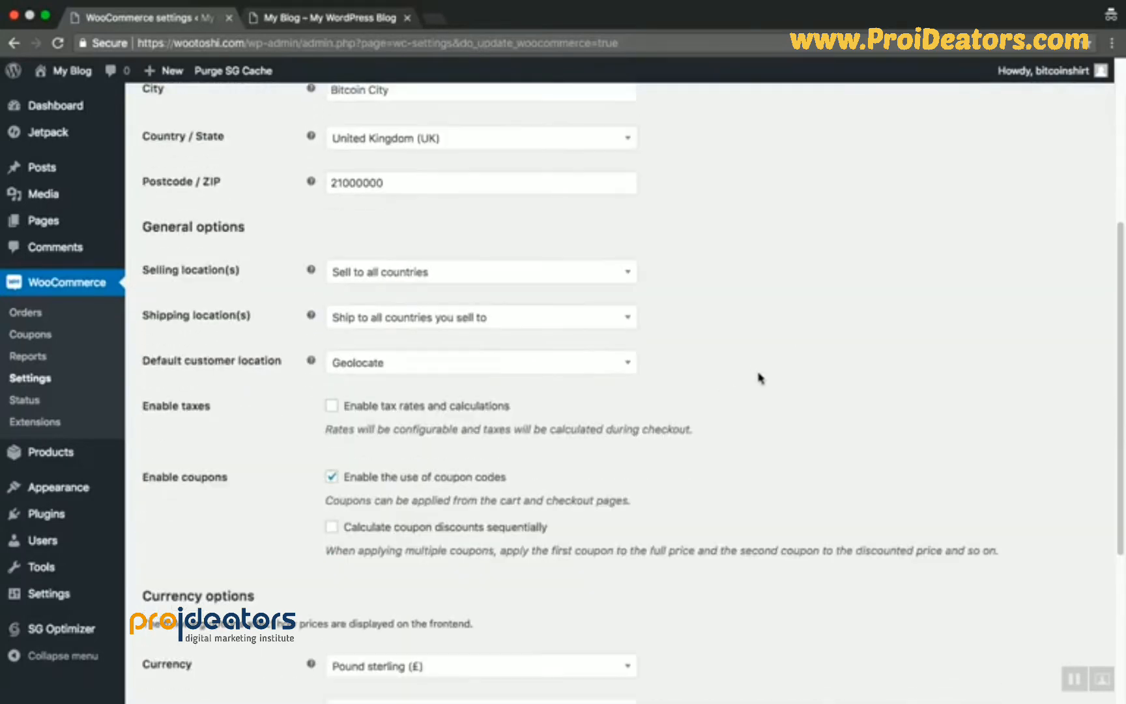
pyautogui.scroll(-2, 739, 372)
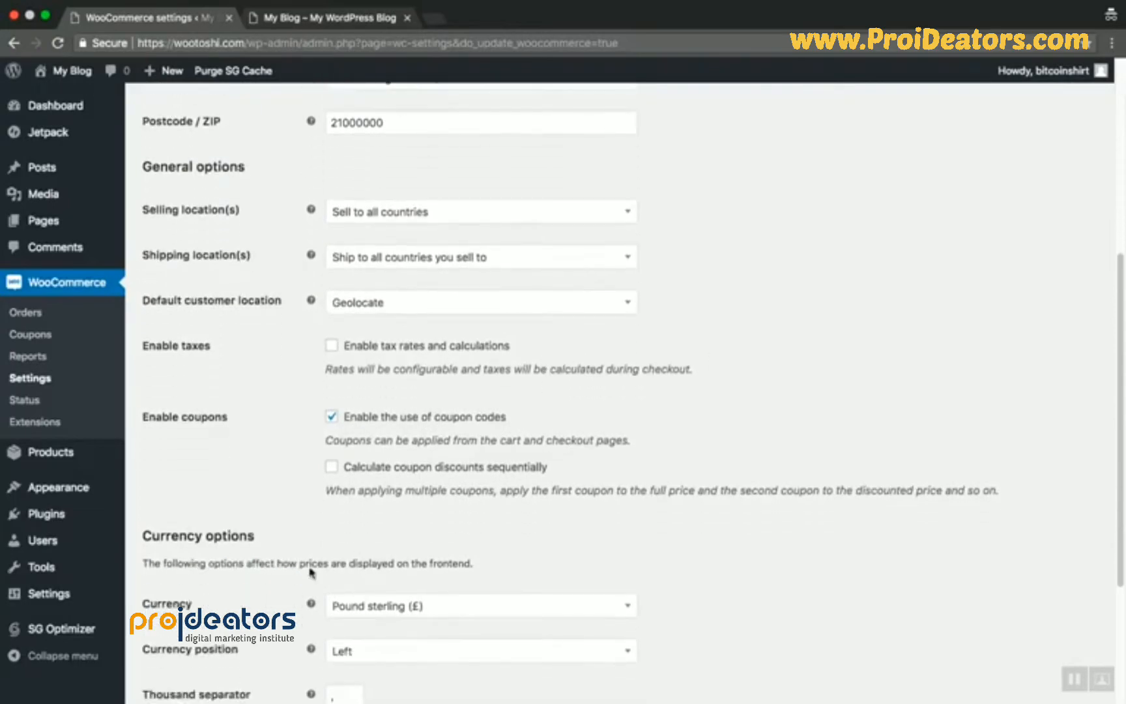
pyautogui.click(510, 605)
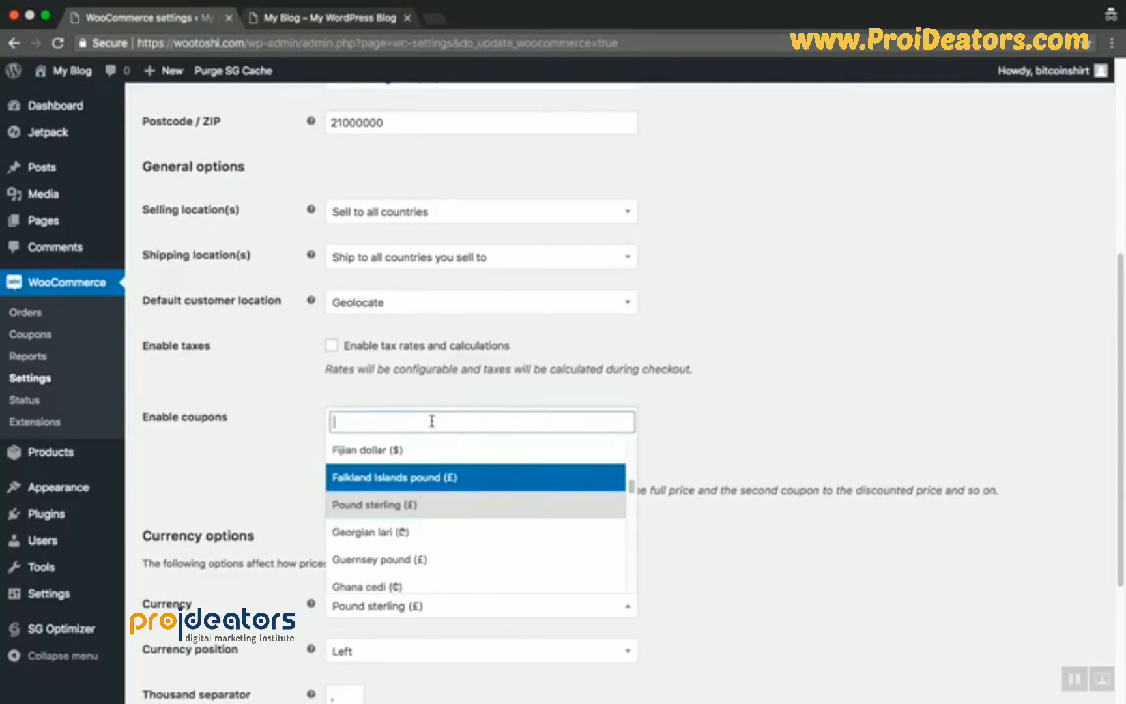
pyautogui.write('usd')
pyautogui.press('BackSpace')
pyautogui.press('BackSpace')
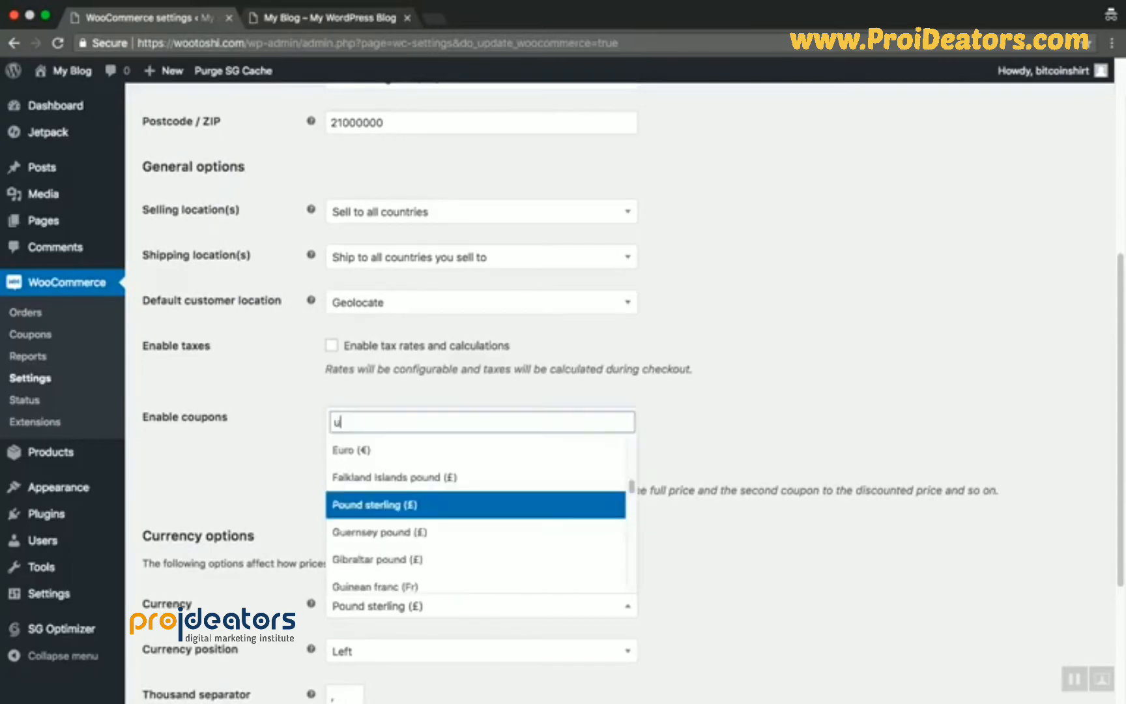
pyautogui.write('nite')
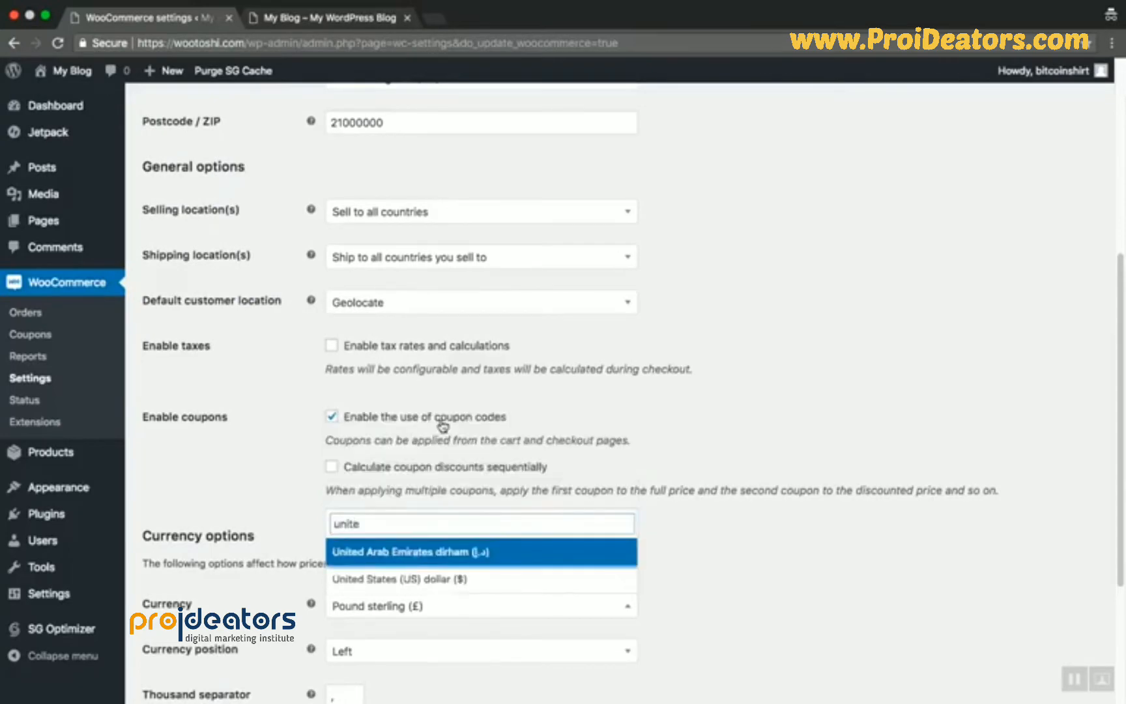
pyautogui.click(445, 582)
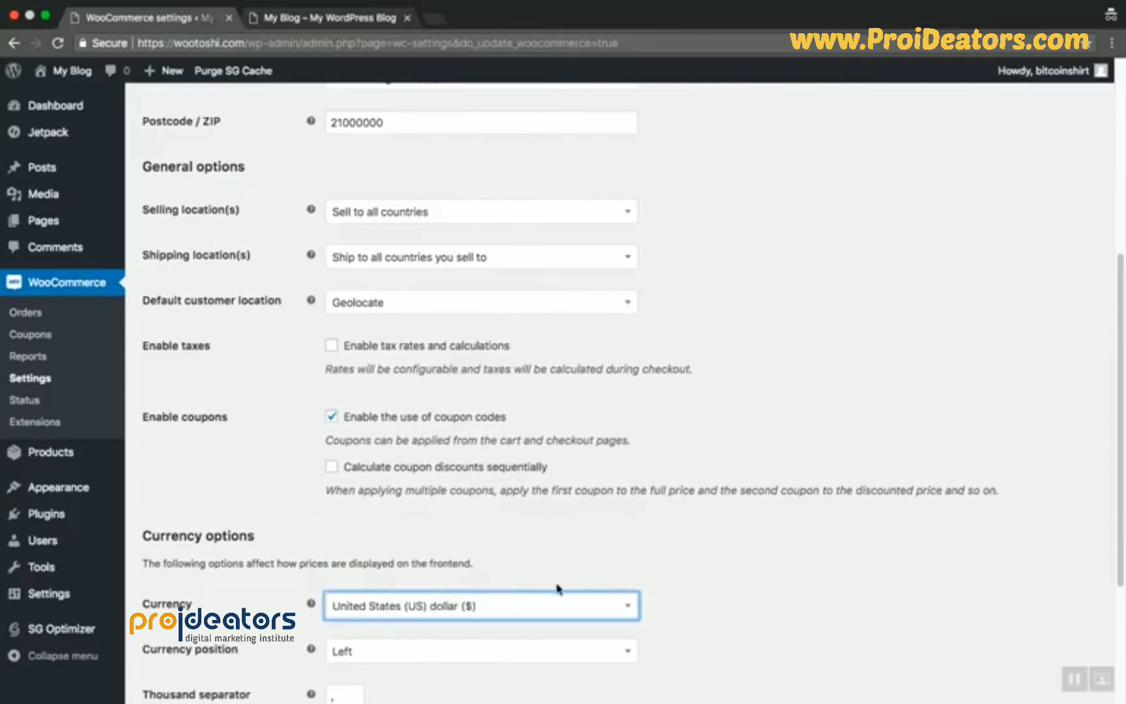
# Step: Save the general store settings
pyautogui.scroll(-1, 558, 589)
pyautogui.scroll(-3, 558, 589)
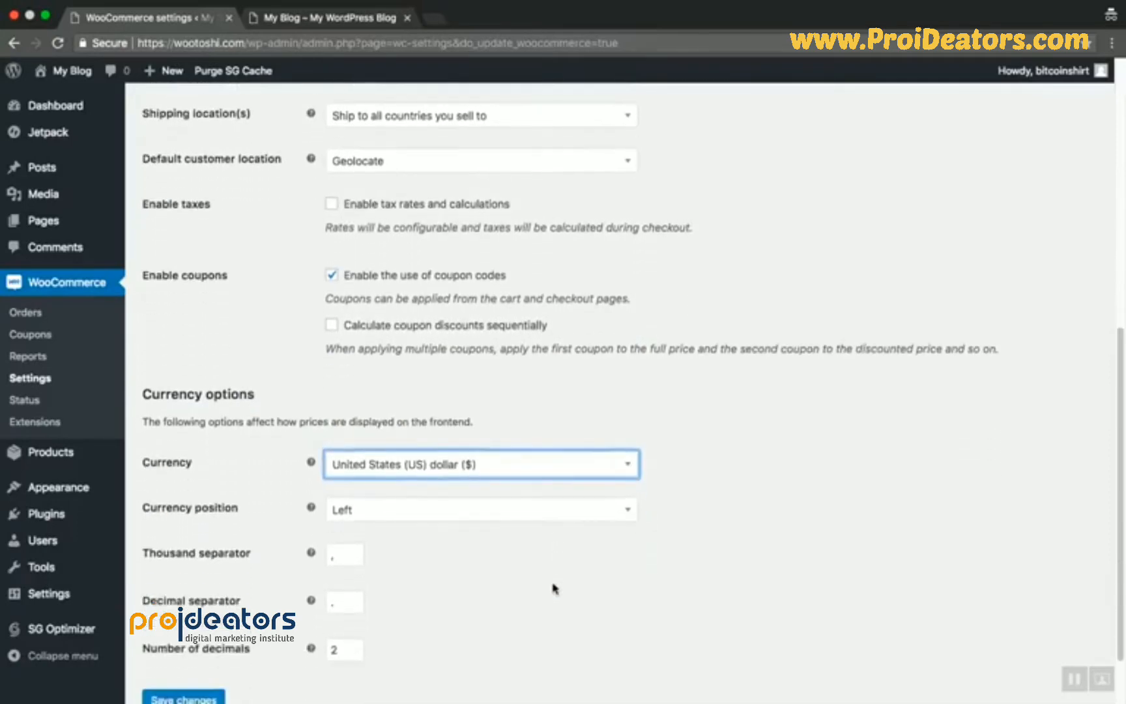
pyautogui.scroll(-2, 548, 589)
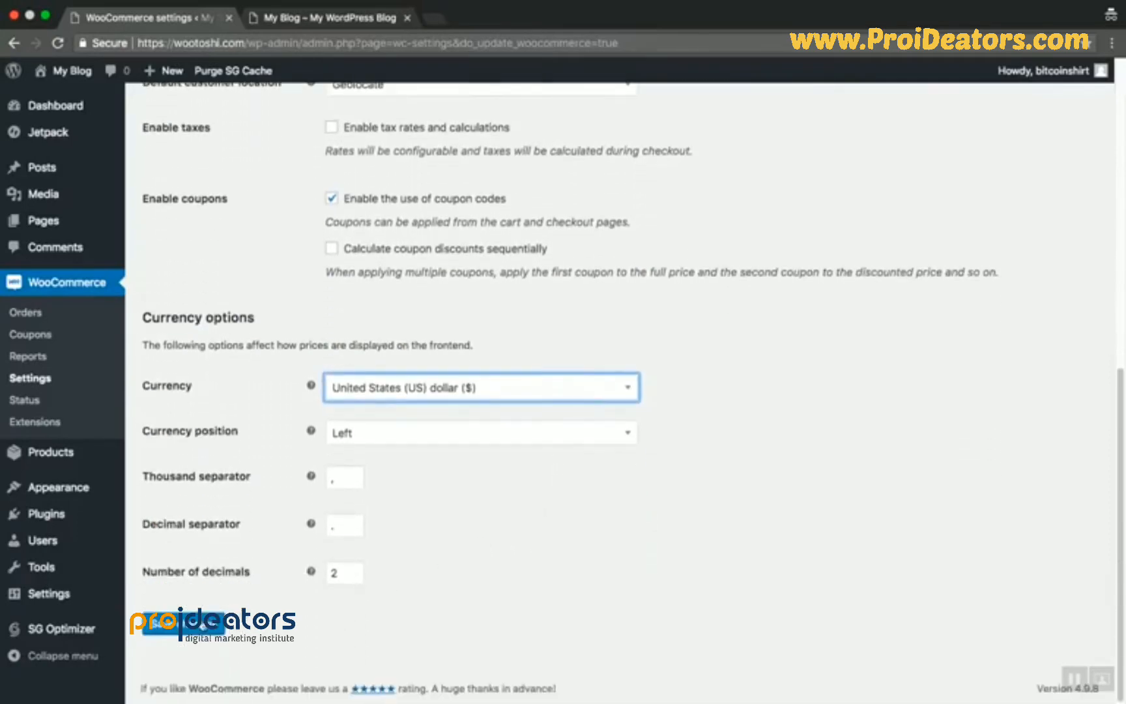
pyautogui.click(204, 624)
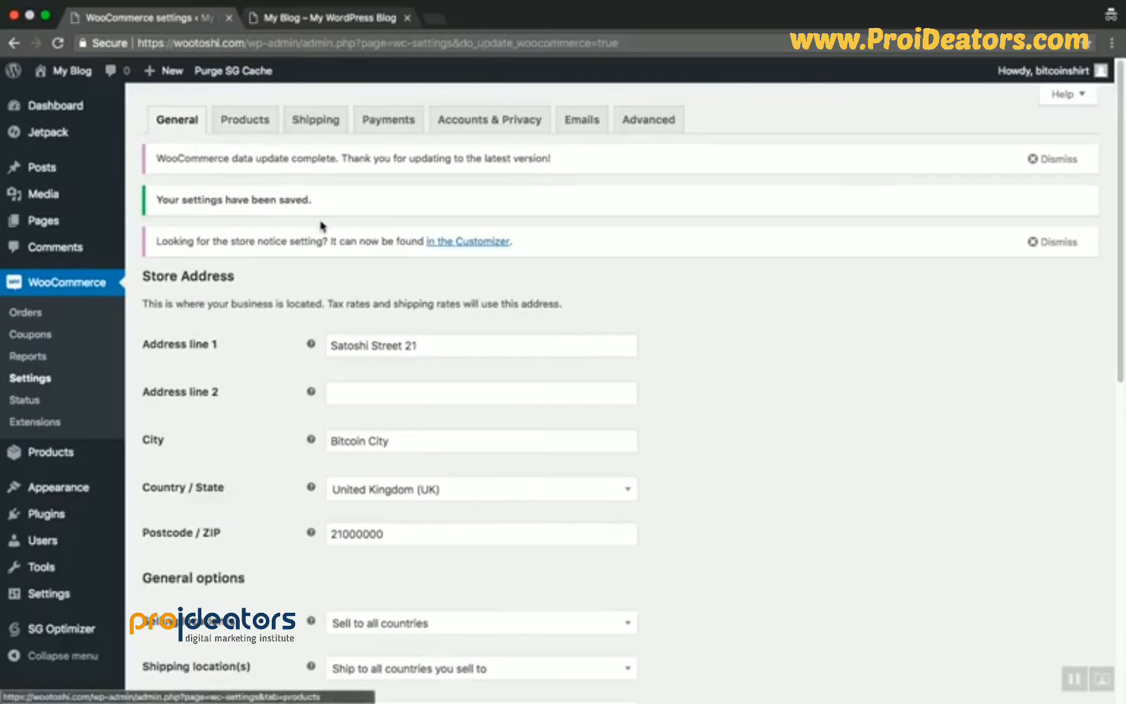
pyautogui.scroll(-3, 365, 293)
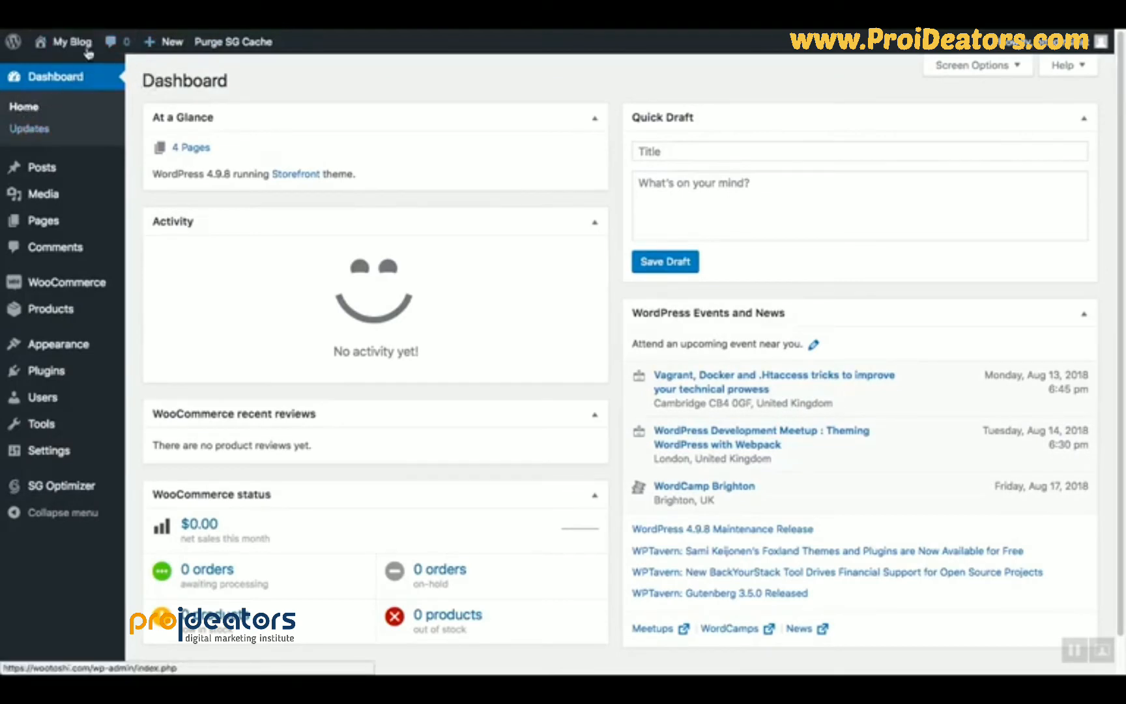
# Step: Open the WooCommerce system status report and examine whether the required WooCommerce pages are set
pyautogui.moveTo(77, 43)
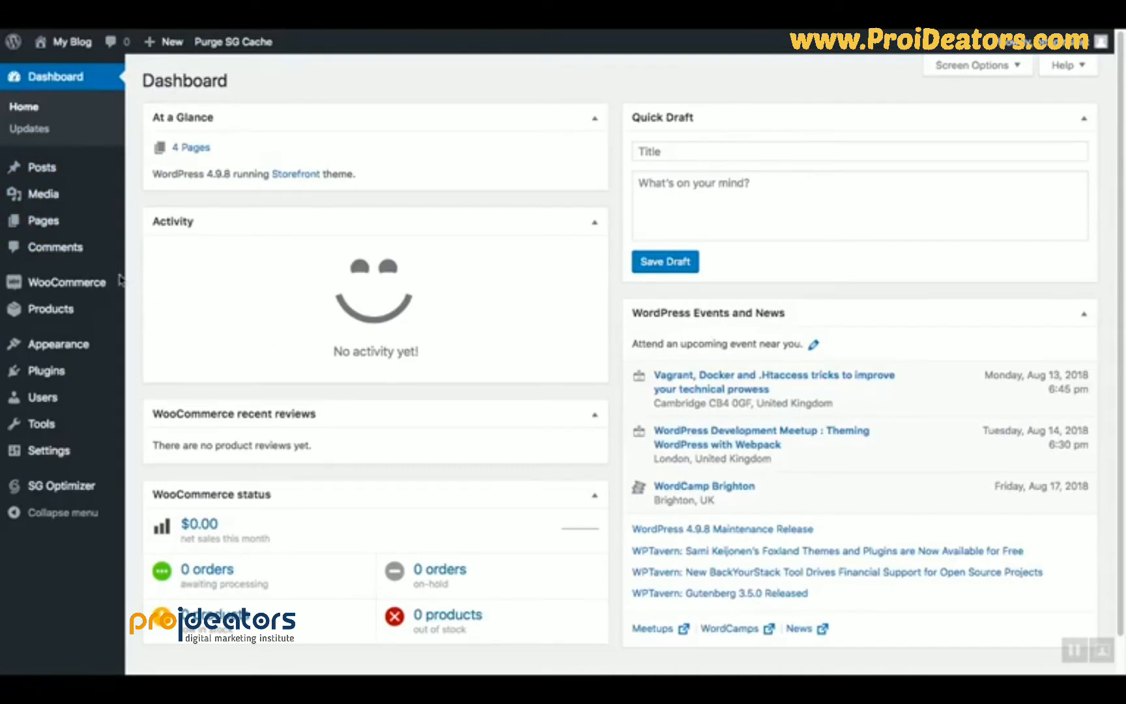
pyautogui.moveTo(107, 280)
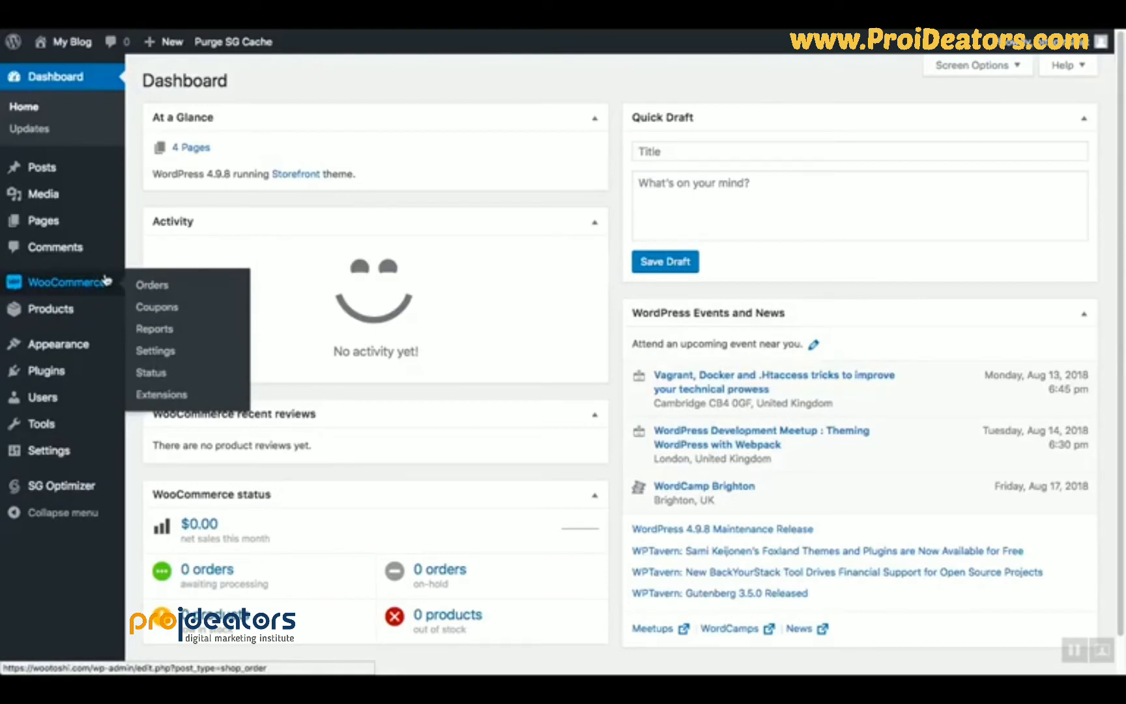
pyautogui.click(152, 373)
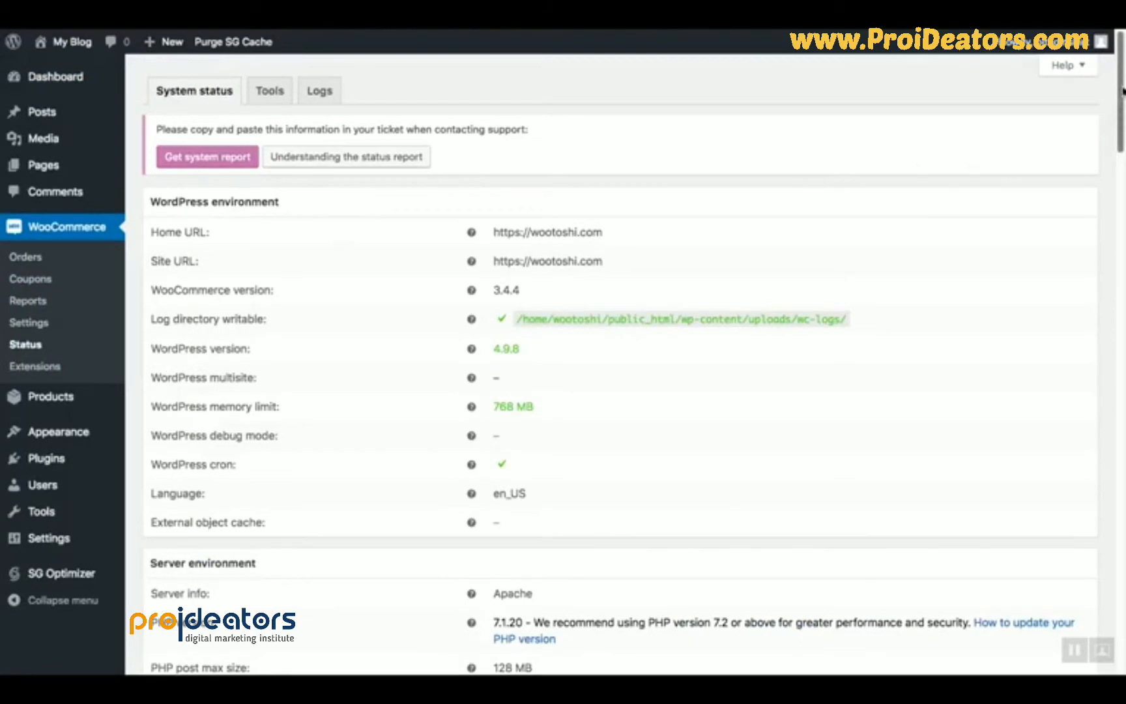
pyautogui.moveTo(1123, 91); pyautogui.dragTo(1123, 575)
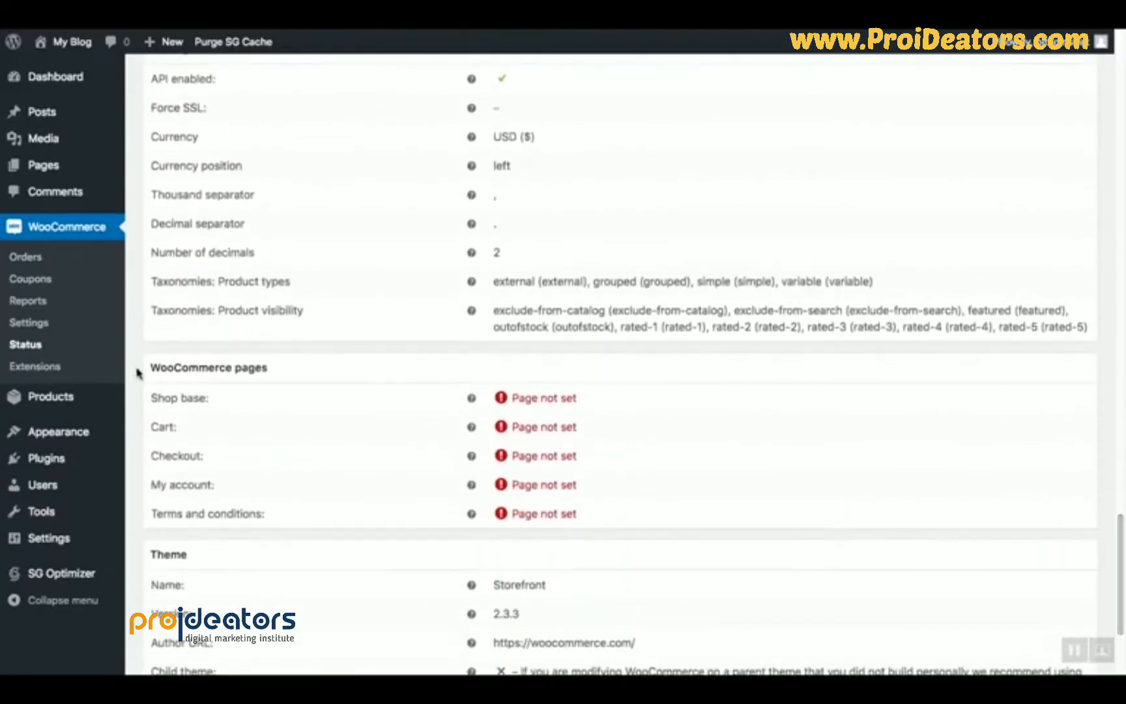
pyautogui.moveTo(150, 369); pyautogui.dragTo(293, 374)
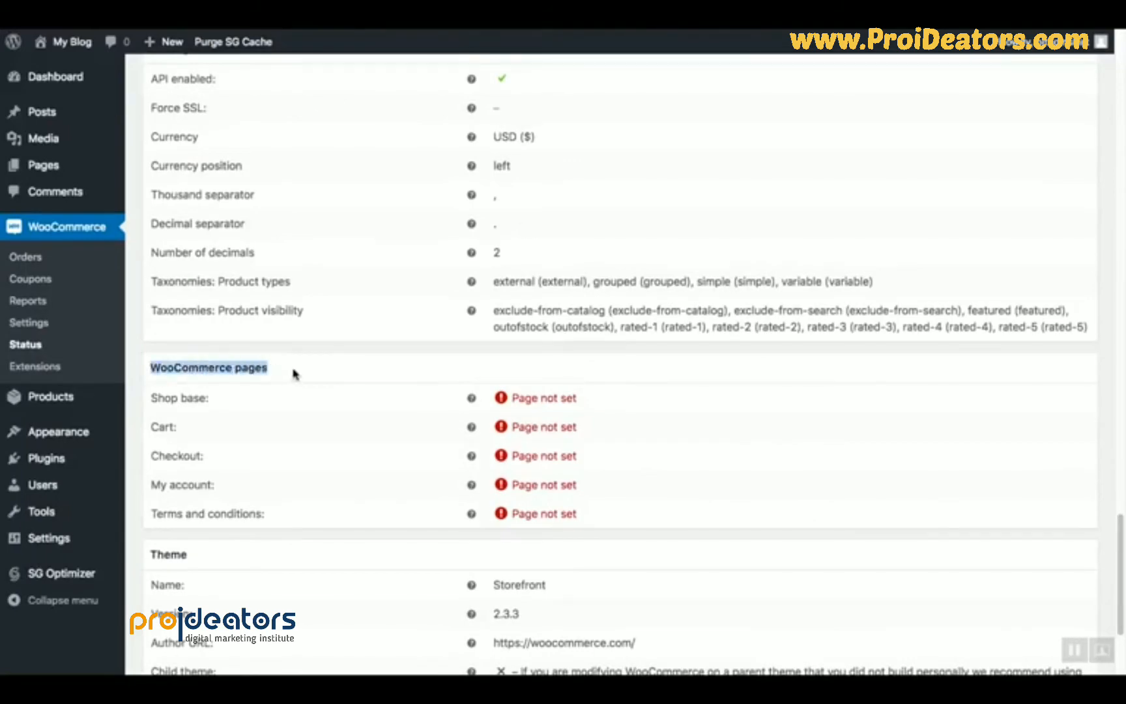
pyautogui.click(297, 373)
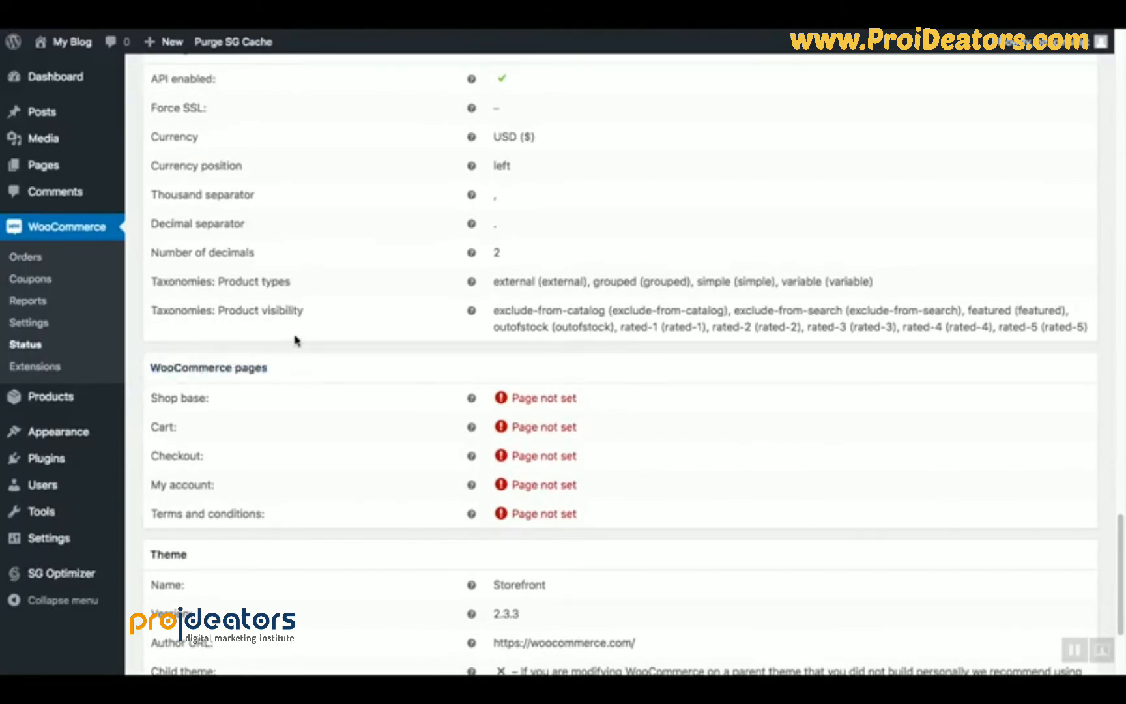
pyautogui.moveTo(154, 391); pyautogui.dragTo(581, 521)
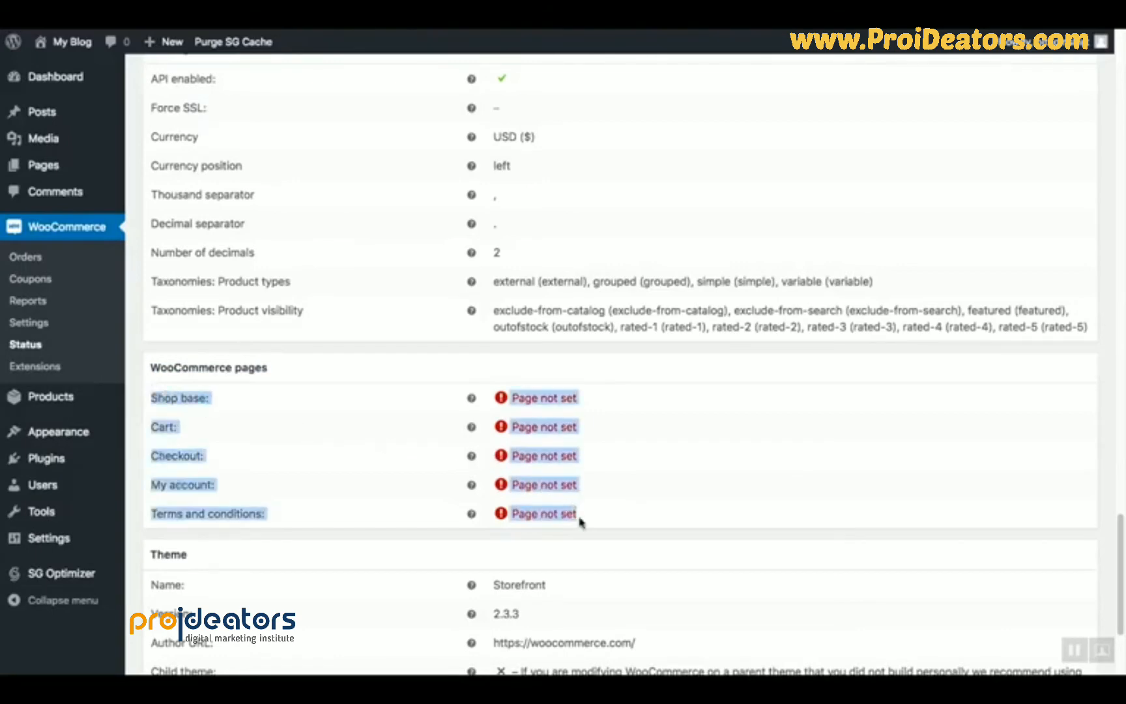
pyautogui.click(501, 518)
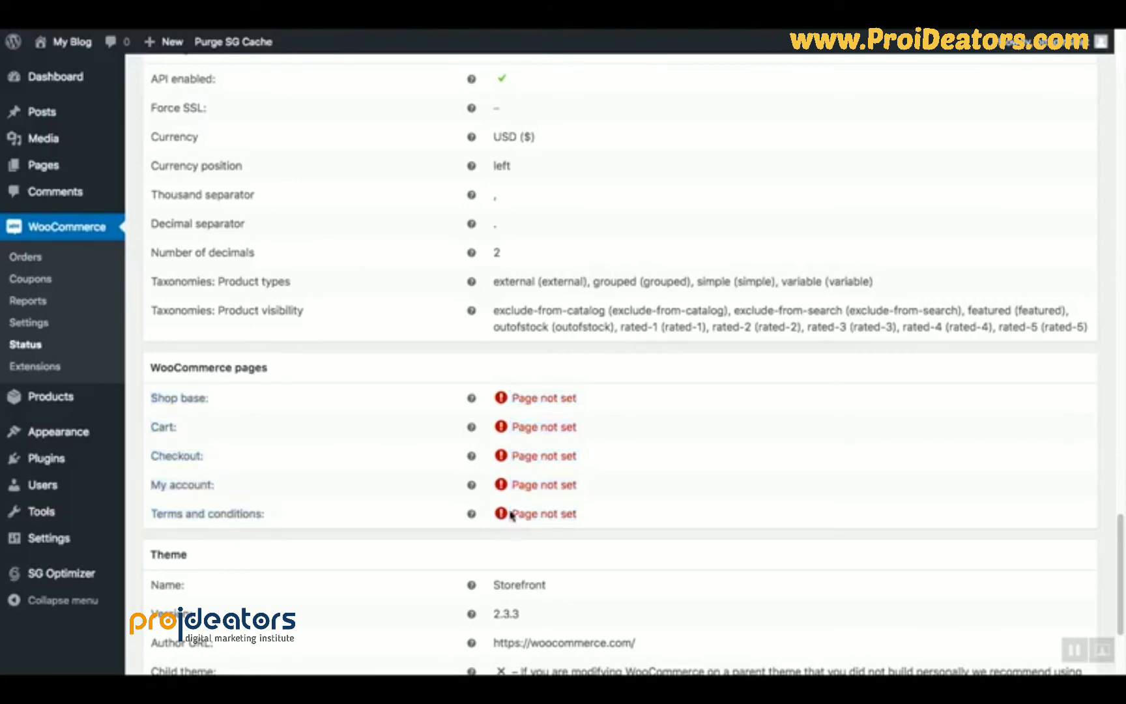
pyautogui.moveTo(473, 515)
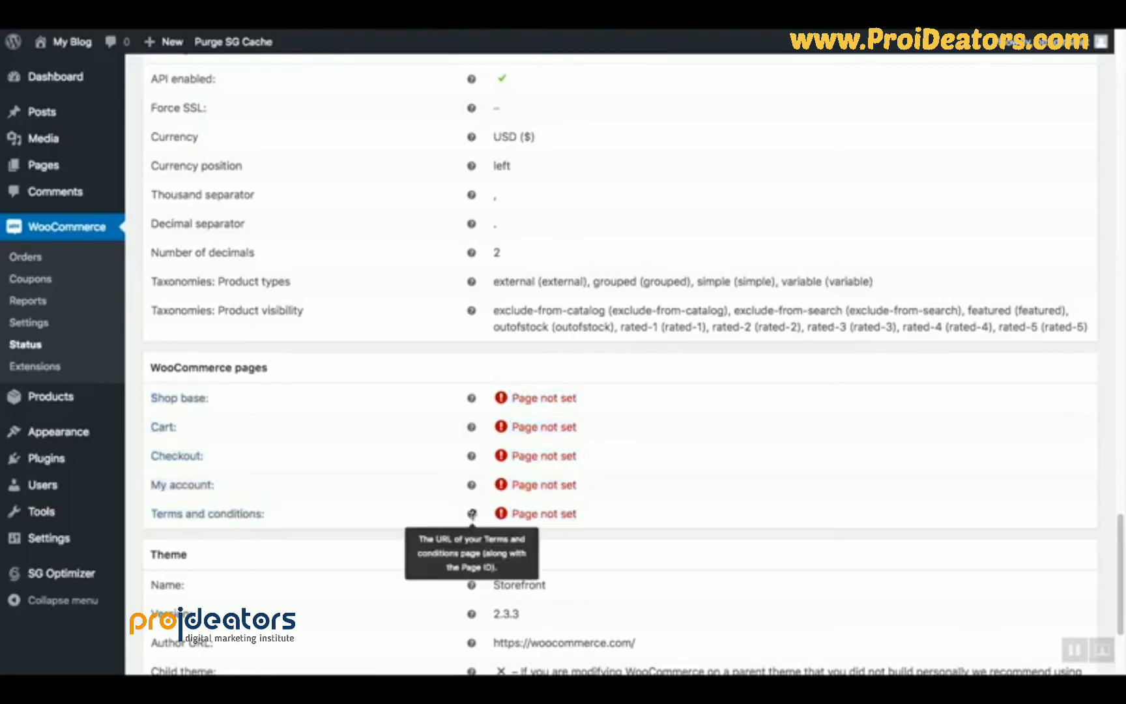
# Step: Create the default WooCommerce pages with the status tools to install all missing store pages
pyautogui.moveTo(1122, 603); pyautogui.dragTo(1116, 110)
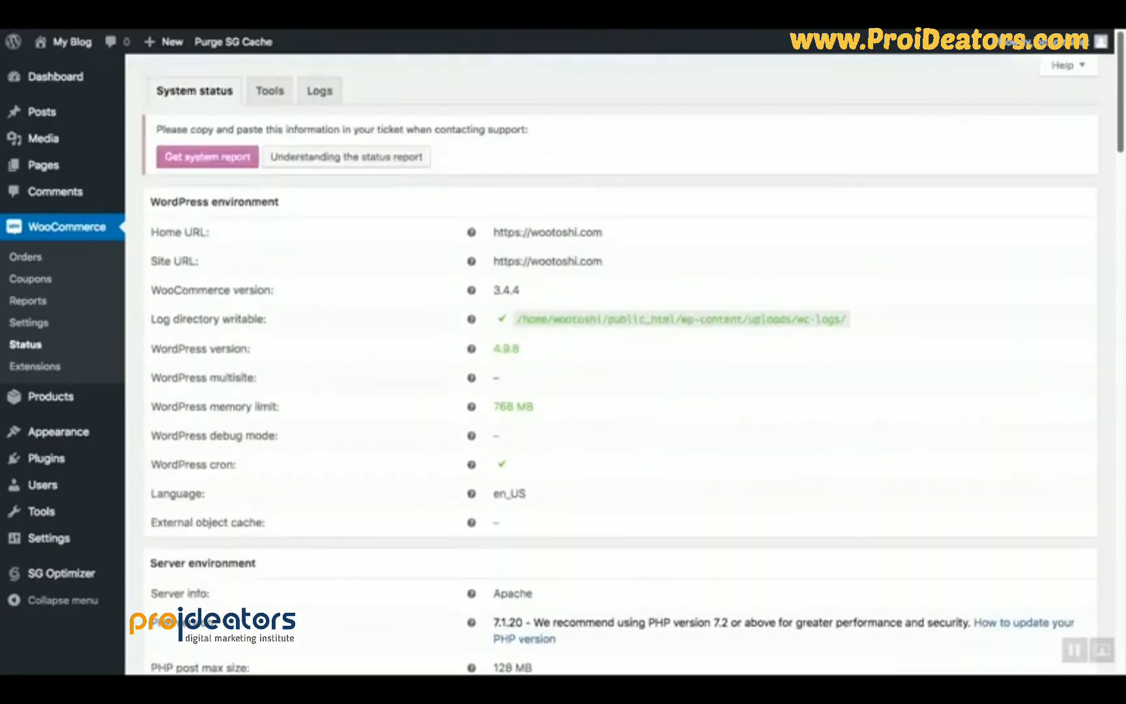
pyautogui.click(267, 90)
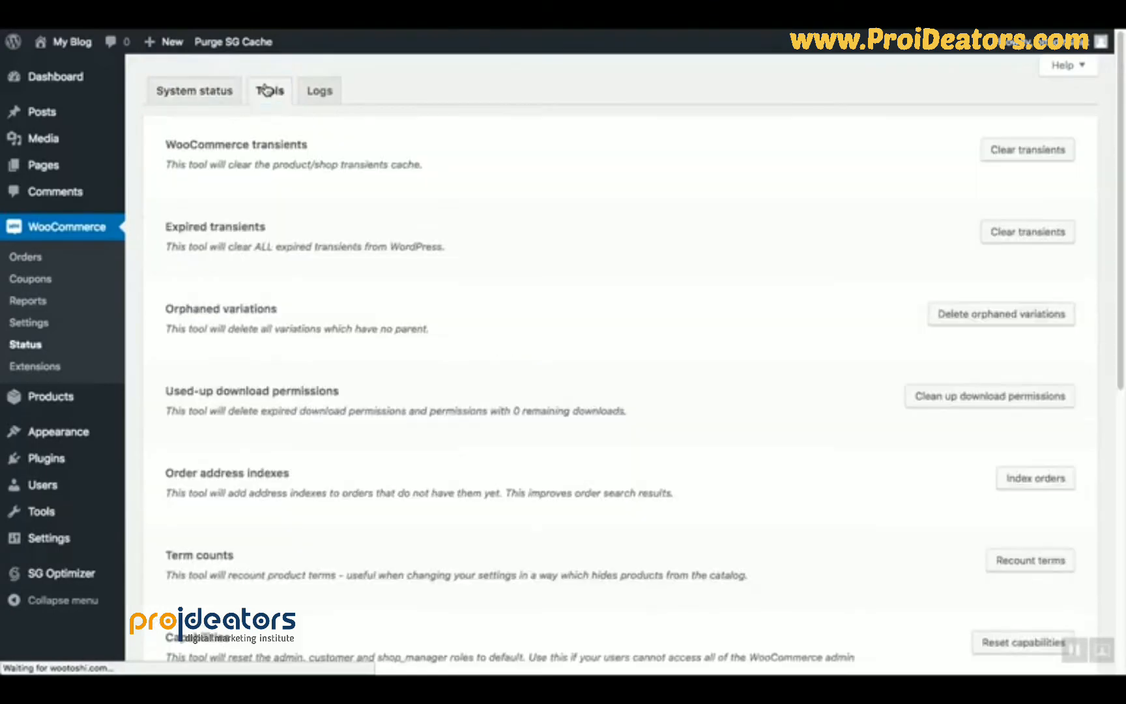
pyautogui.scroll(-5, 620, 365)
pyautogui.scroll(-3, 1037, 359)
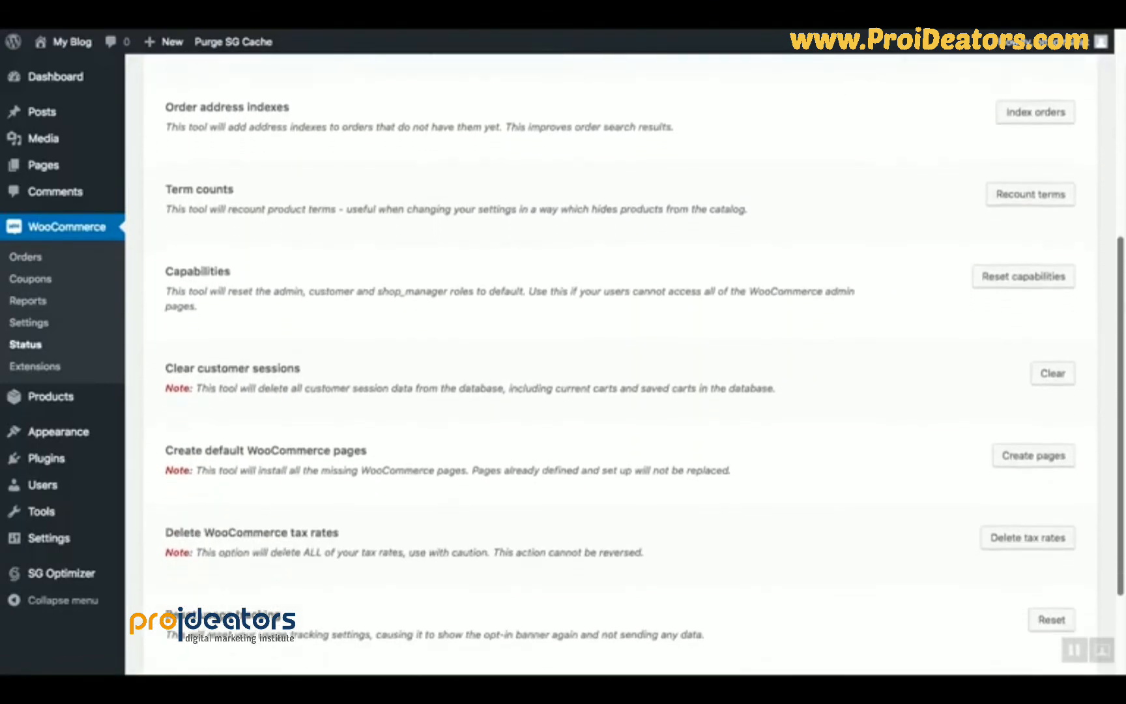
pyautogui.click(1036, 357)
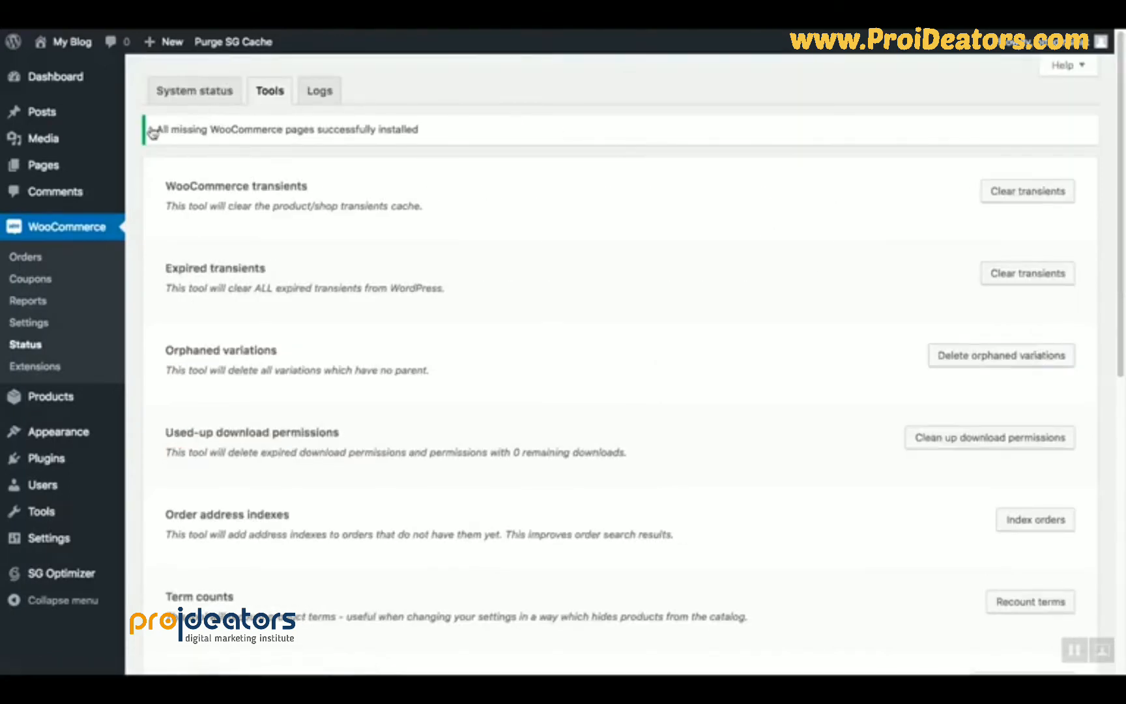
pyautogui.moveTo(156, 129); pyautogui.dragTo(423, 133)
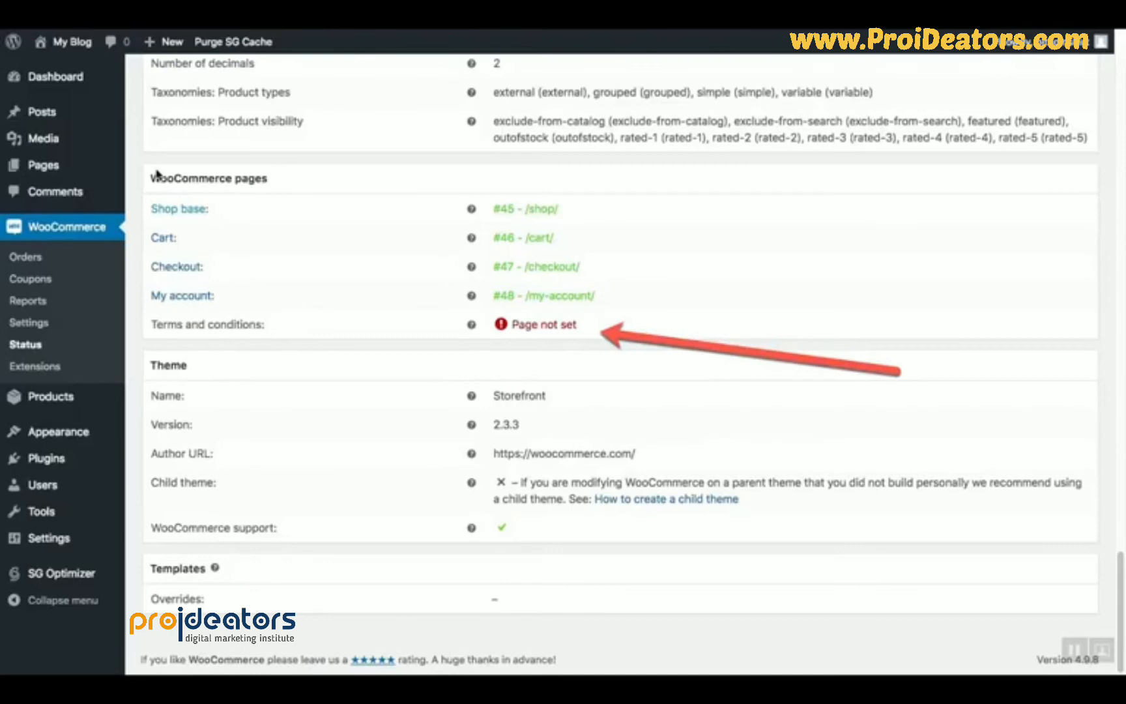
# Step: Start a new WordPress page for the store's terms and conditions
pyautogui.moveTo(43, 165)
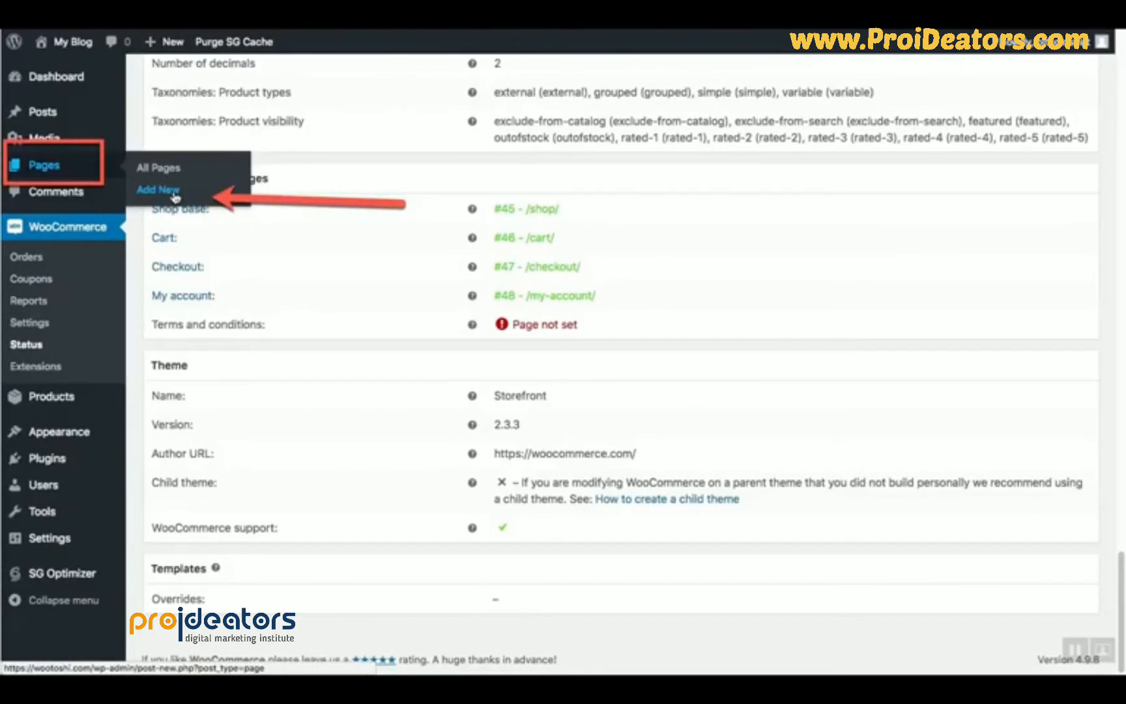
pyautogui.click(175, 198)
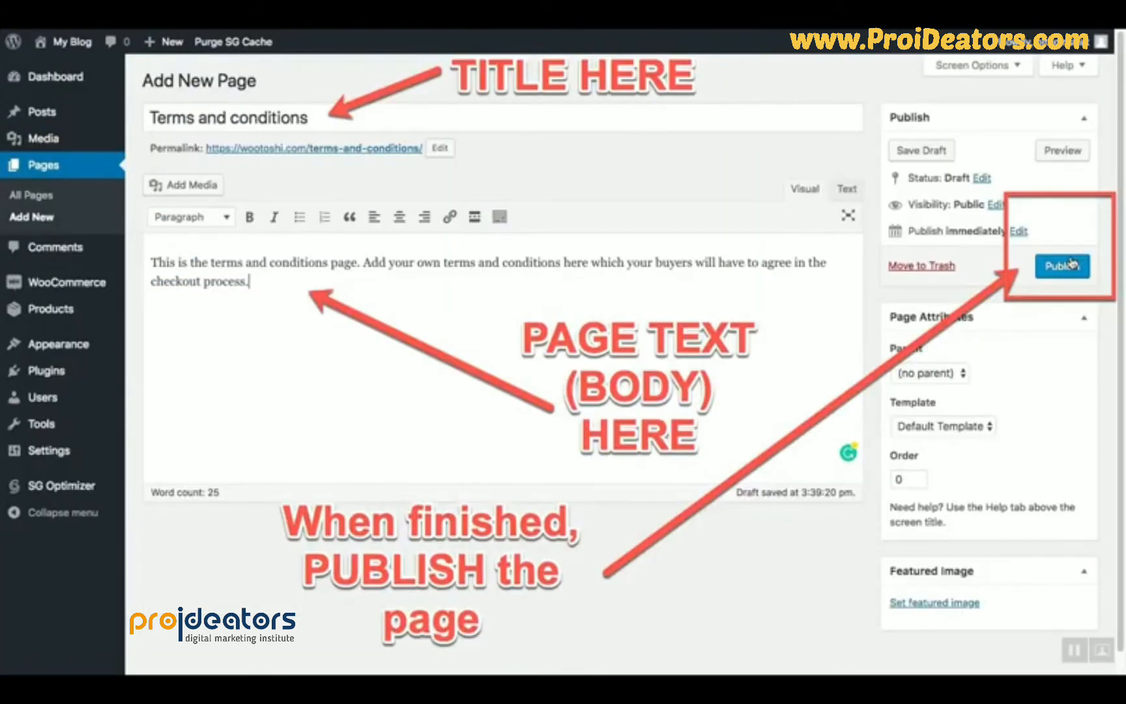